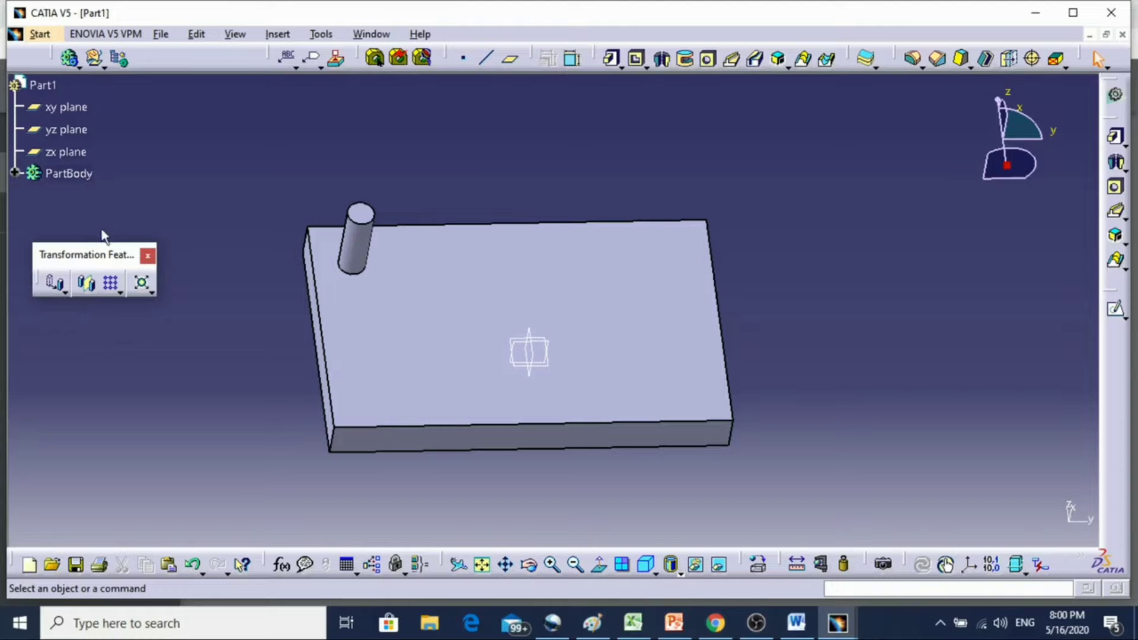
- Translate the body 100 mm using the plate's long front side face as direction, keeping the transformation specifications
click(62, 286)
click(120, 293)
click(60, 287)
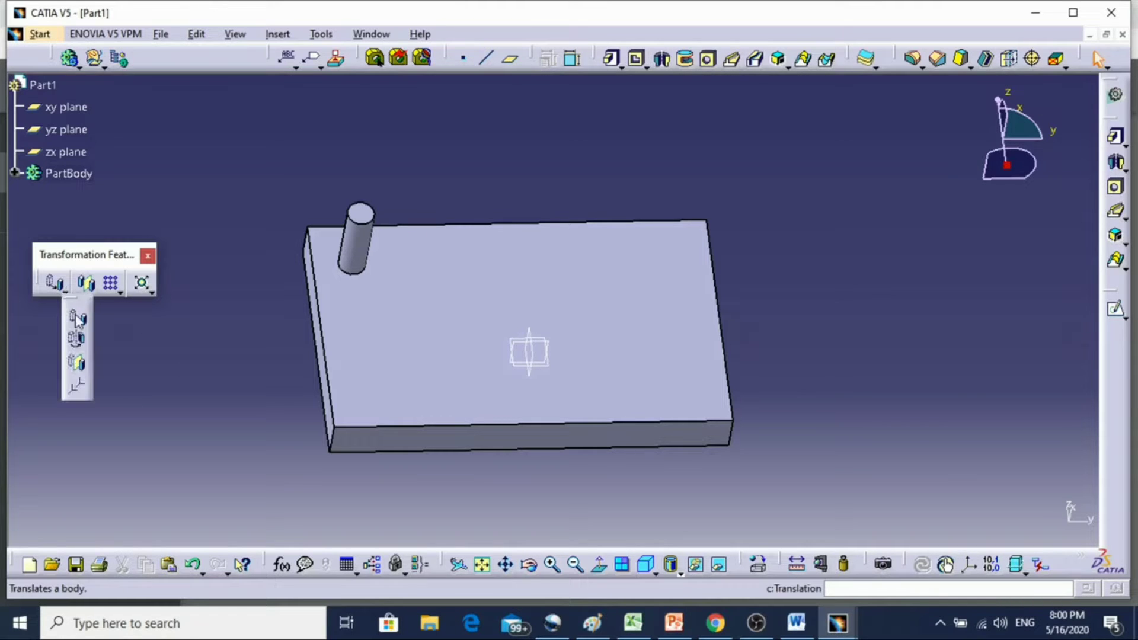
click(77, 319)
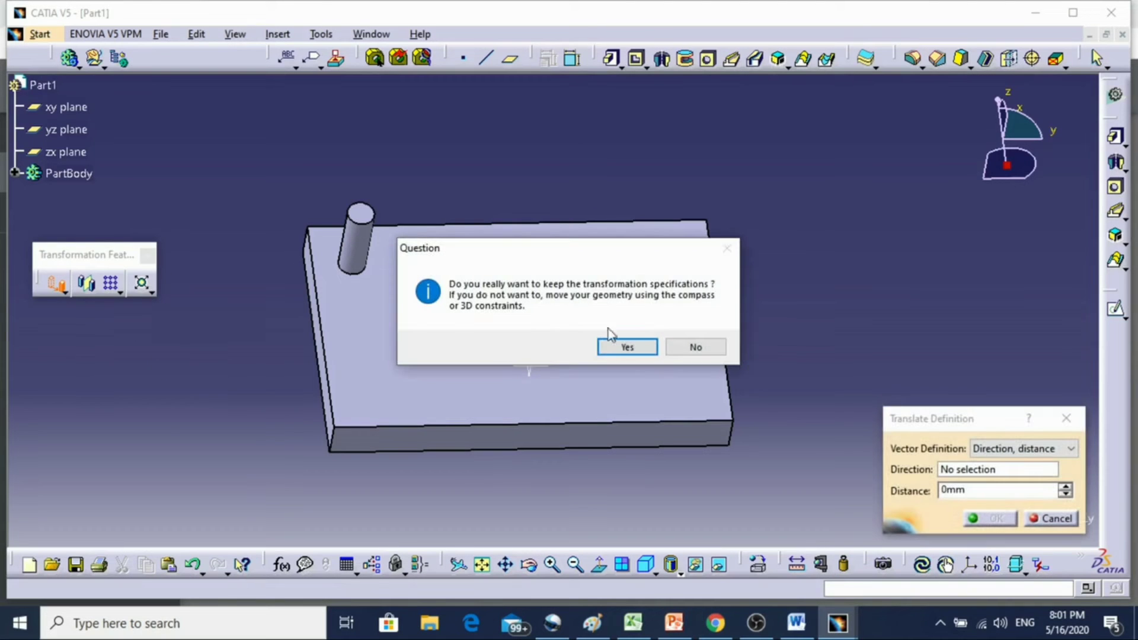
click(655, 349)
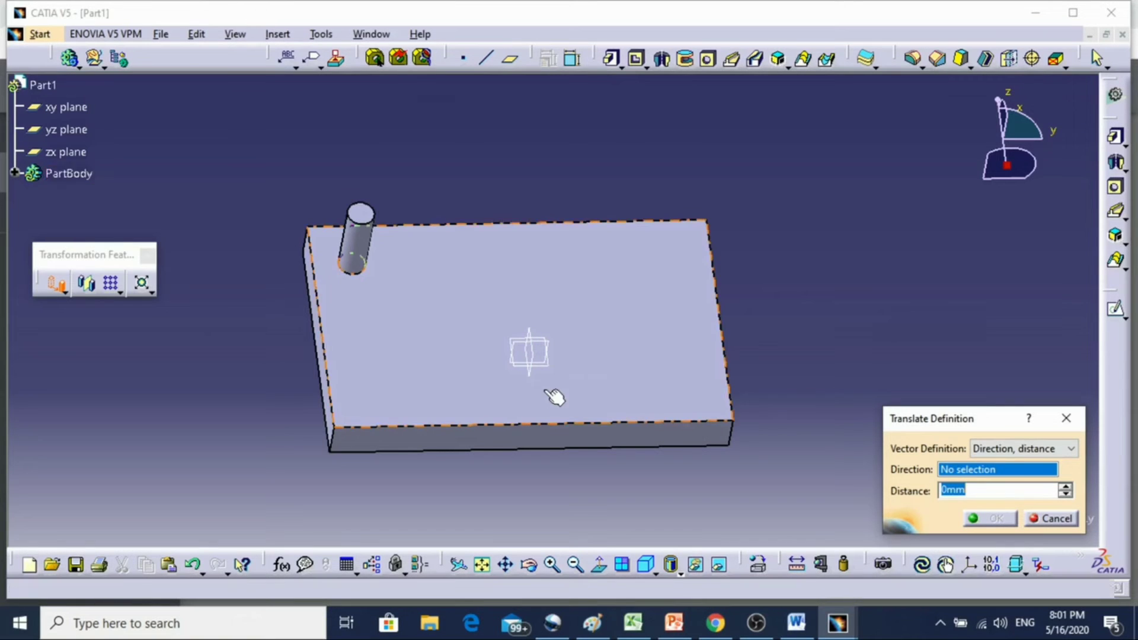
click(566, 440)
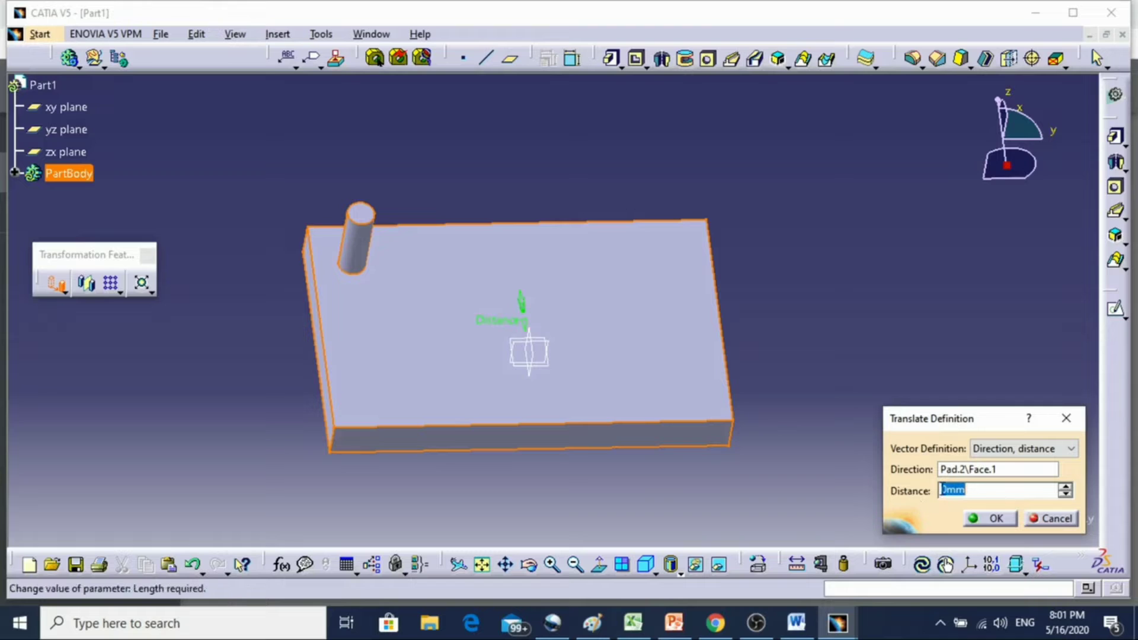
key(BackSpace)
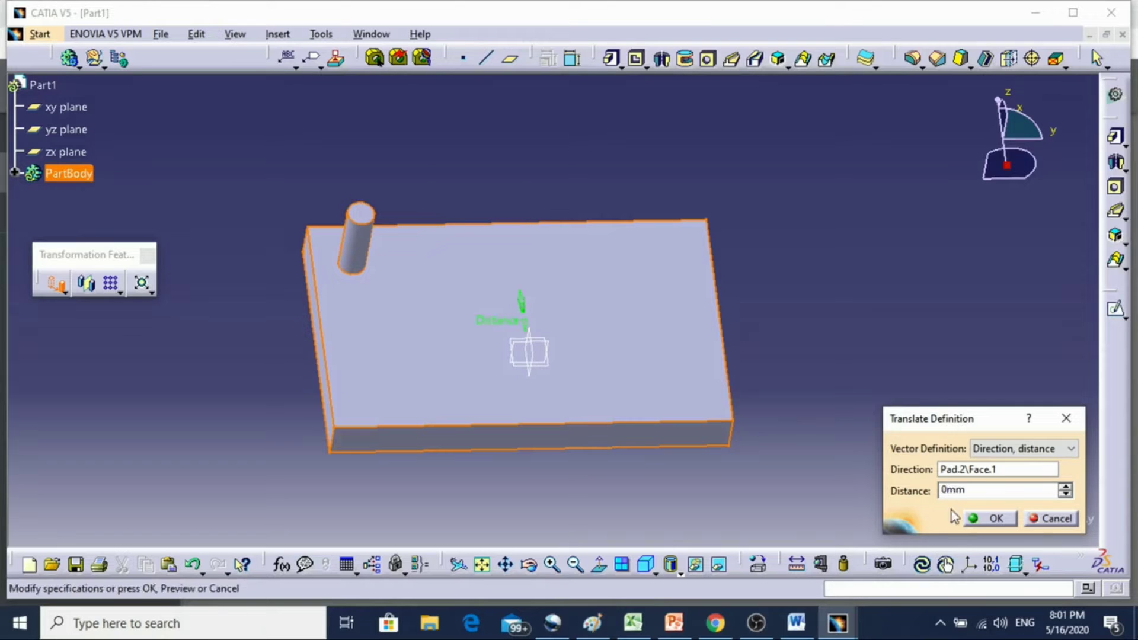
text(100)
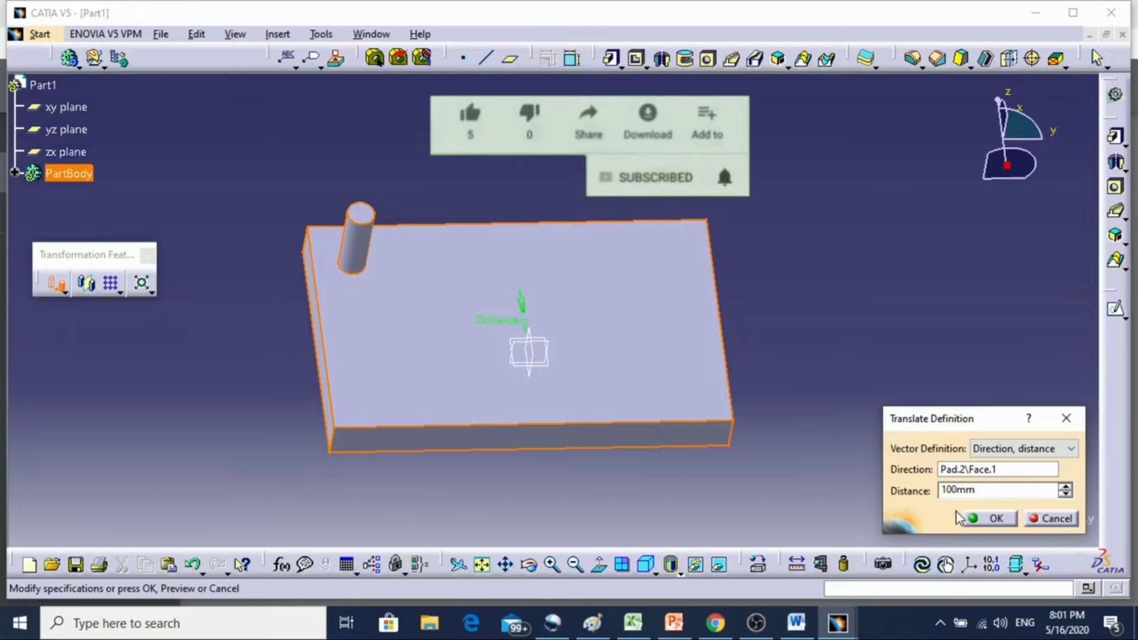
click(992, 519)
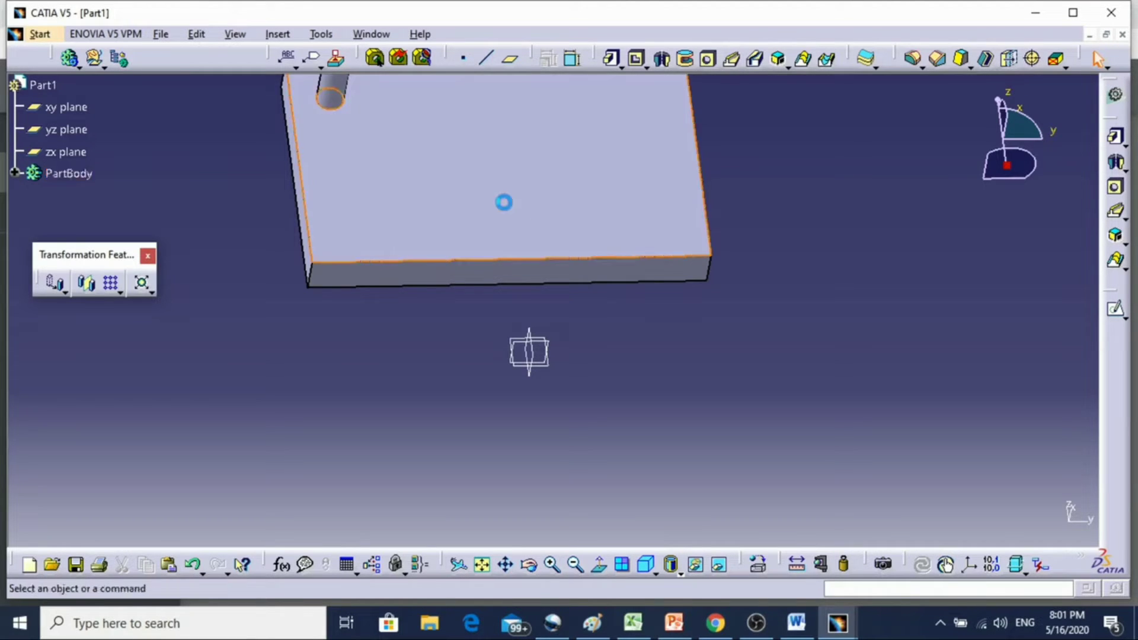
- Edit the body's translation and set its distance to 0 mm
double_click(504, 202)
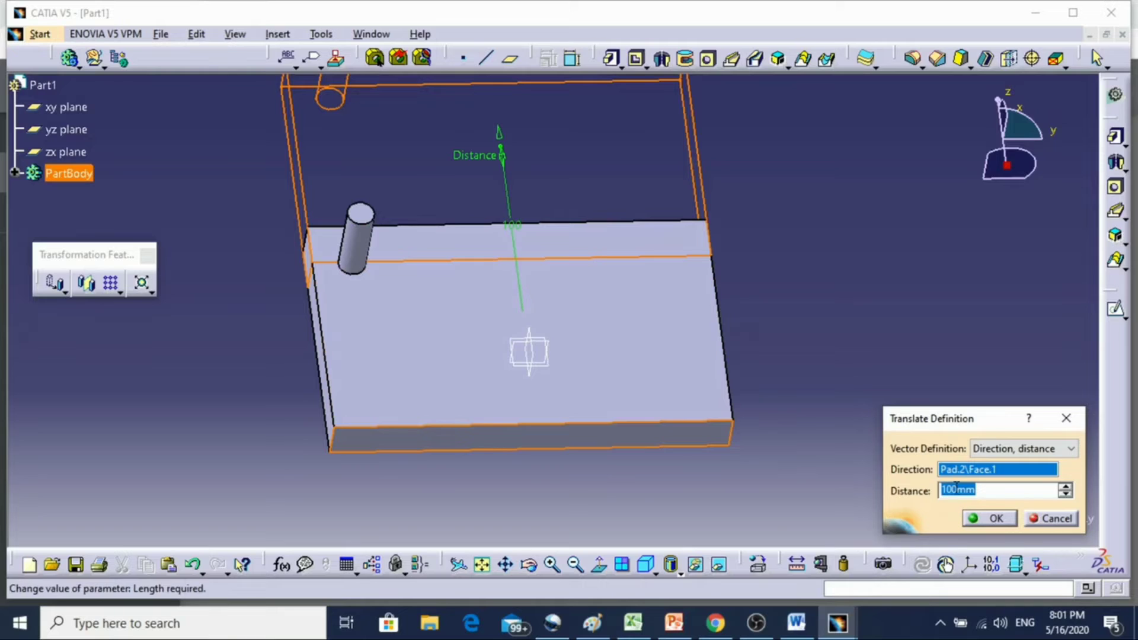
text(1)
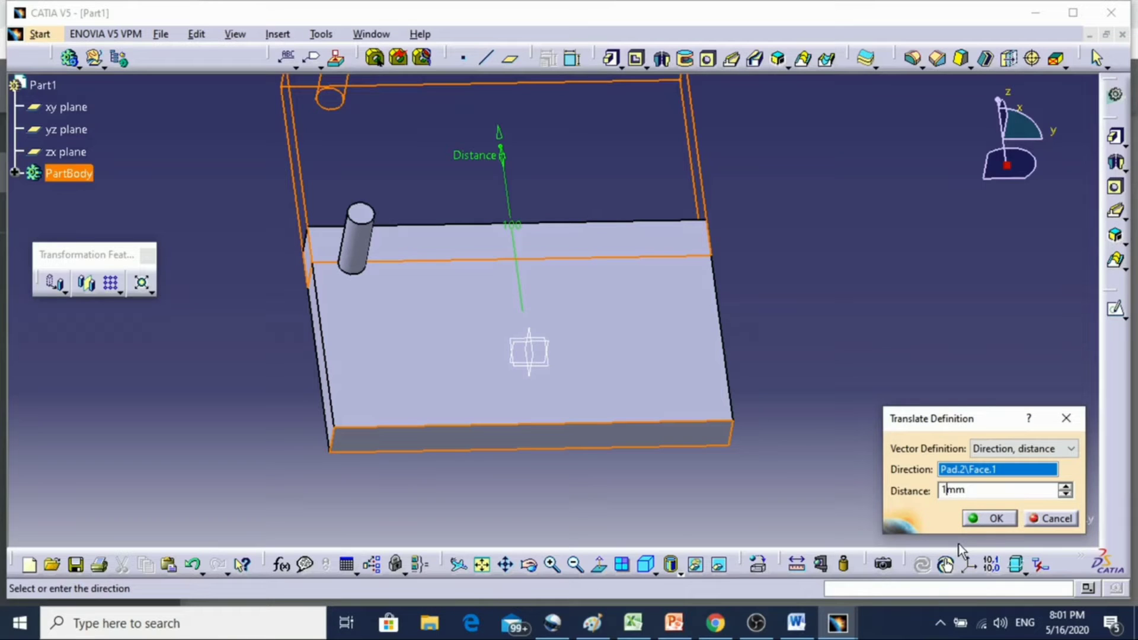
key(BackSpace)
text(0)
click(996, 520)
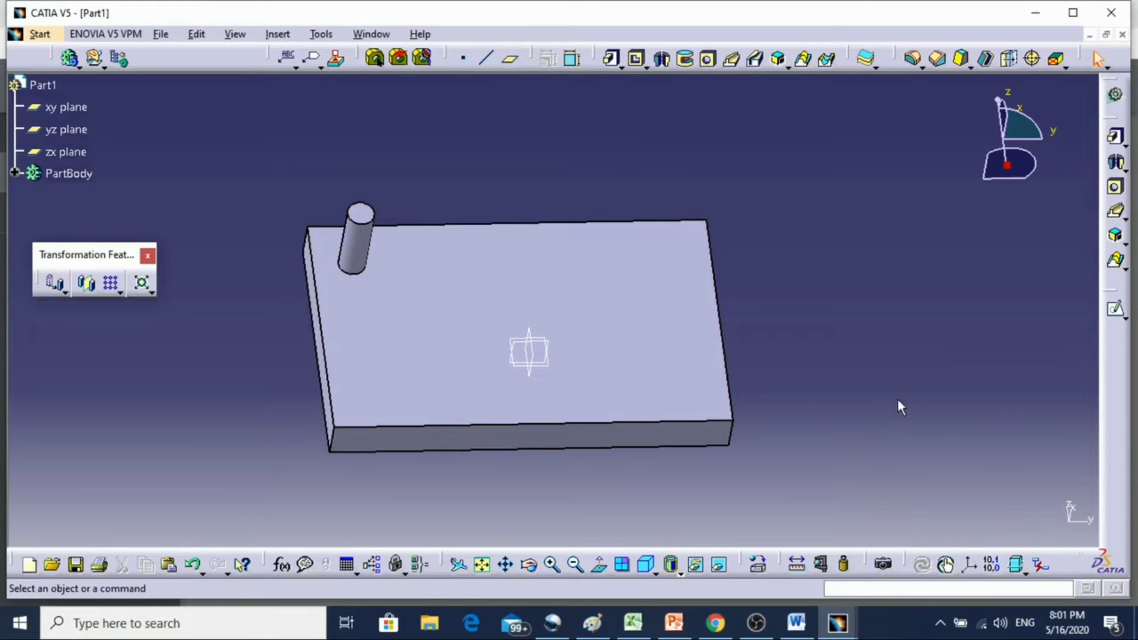
- Rotate the body 45 degrees about the plate's short top edge farthest from the cylinder, keeping the transformation specifications
click(64, 288)
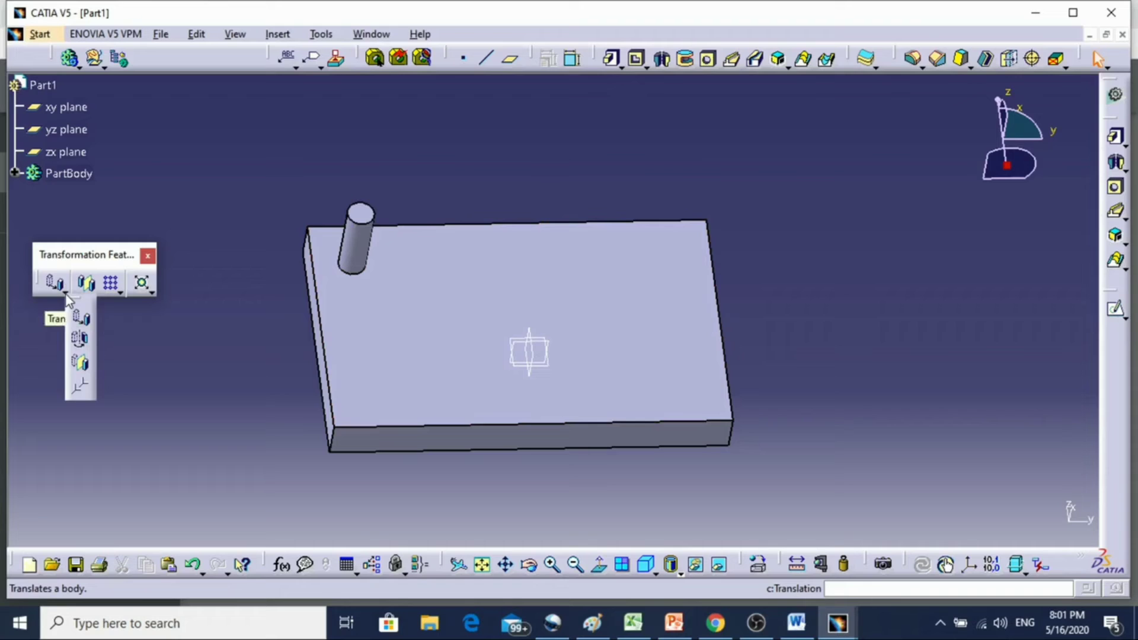
click(80, 343)
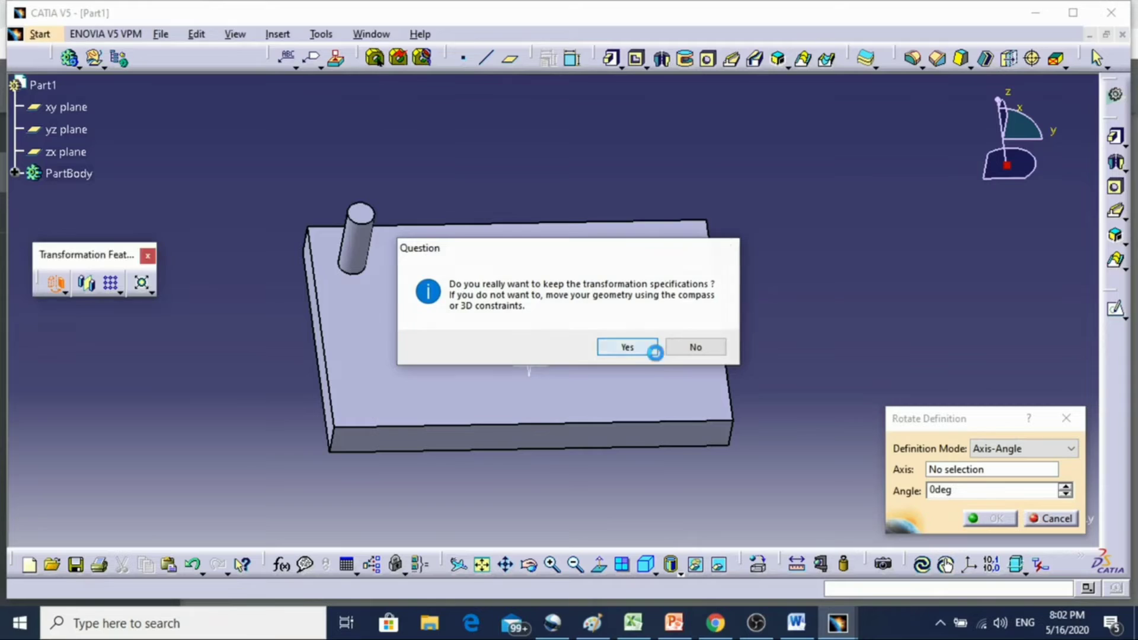
click(652, 349)
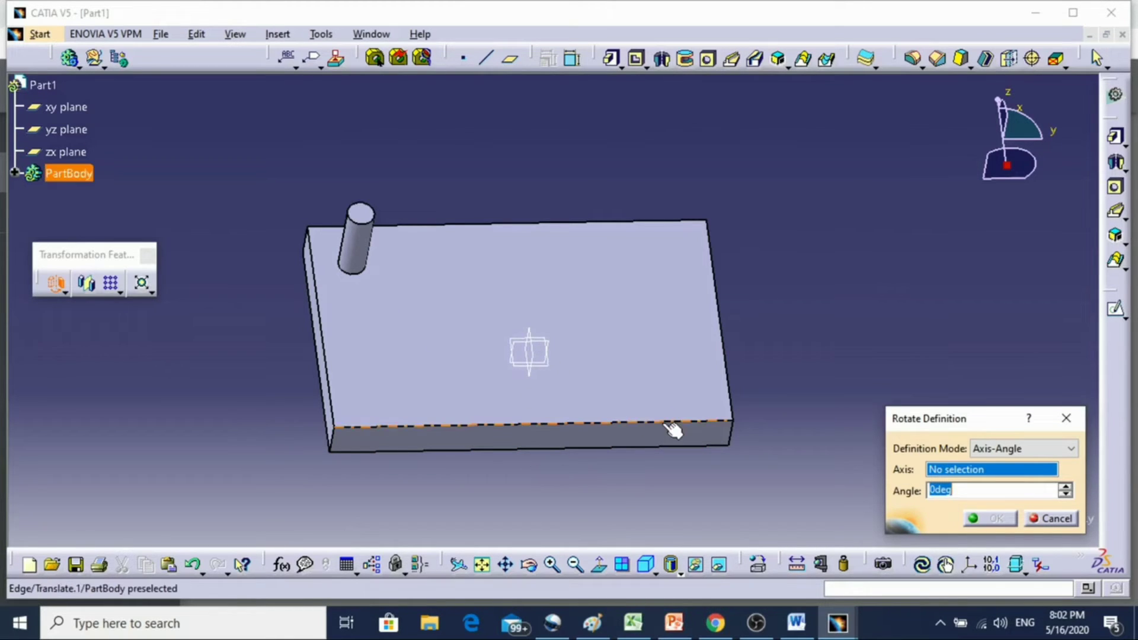
click(720, 345)
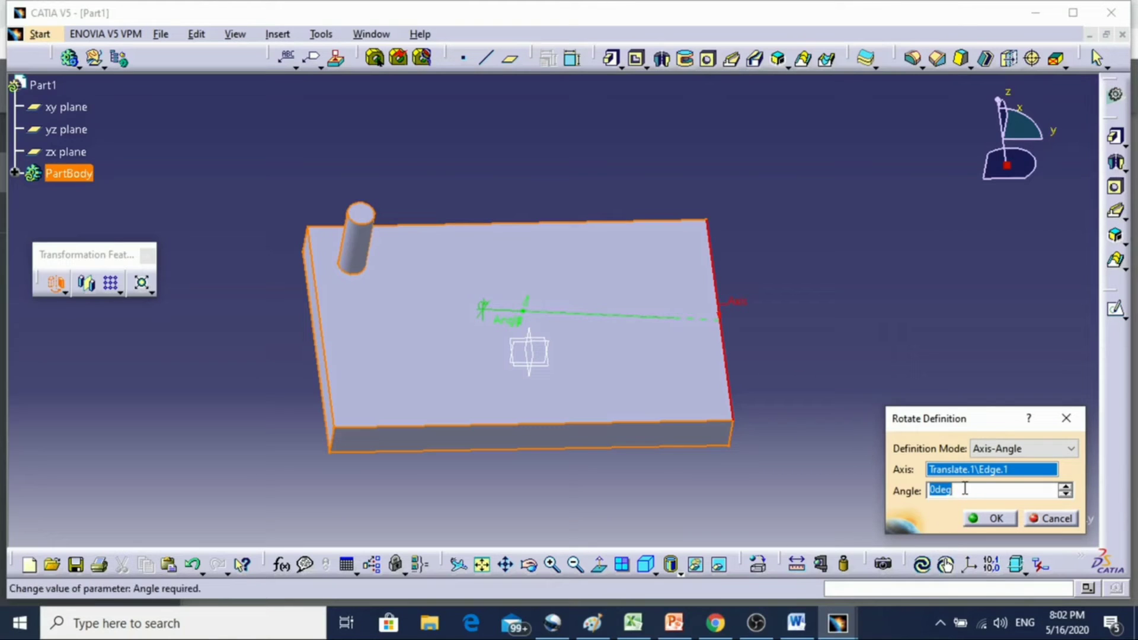
click(940, 490)
text(45)
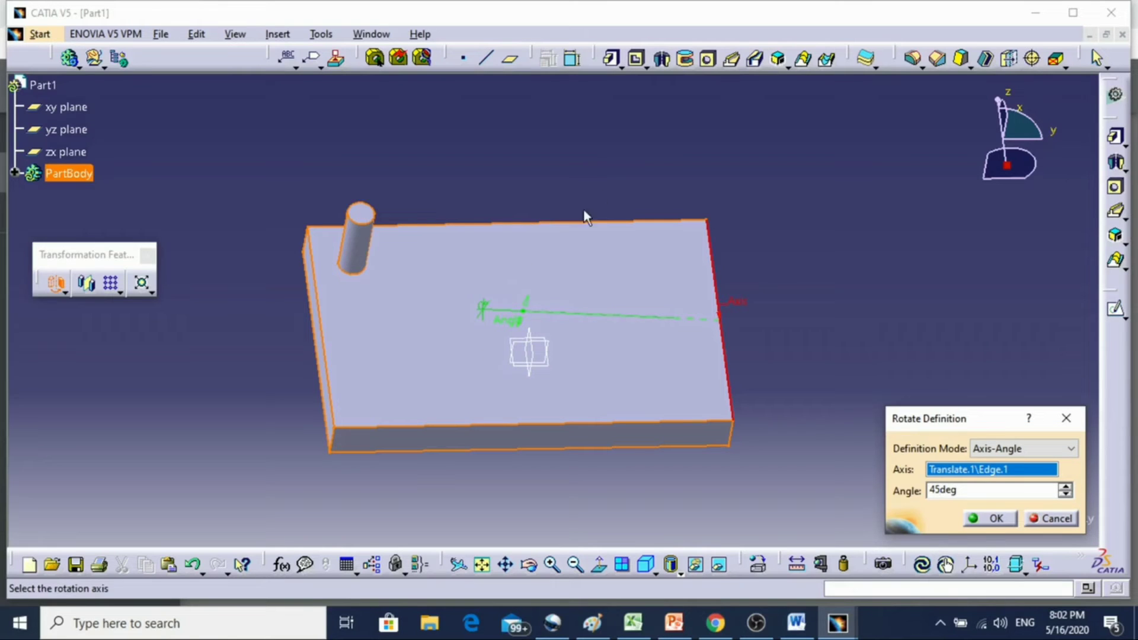
click(996, 519)
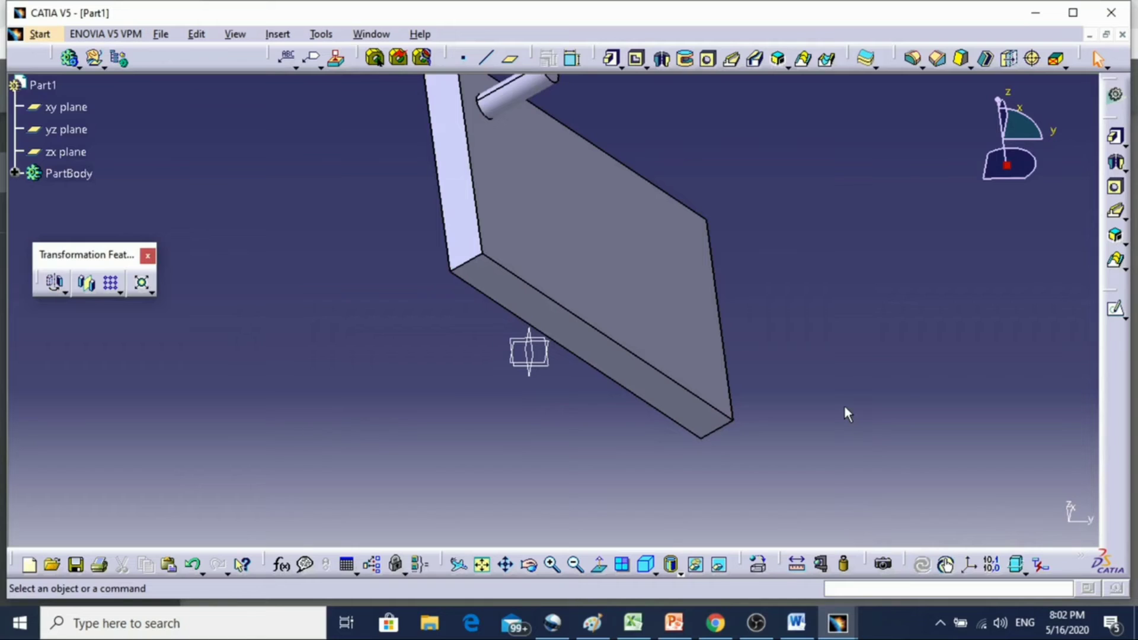
- Edit the body's rotation and set its angle to 0 degrees
double_click(648, 361)
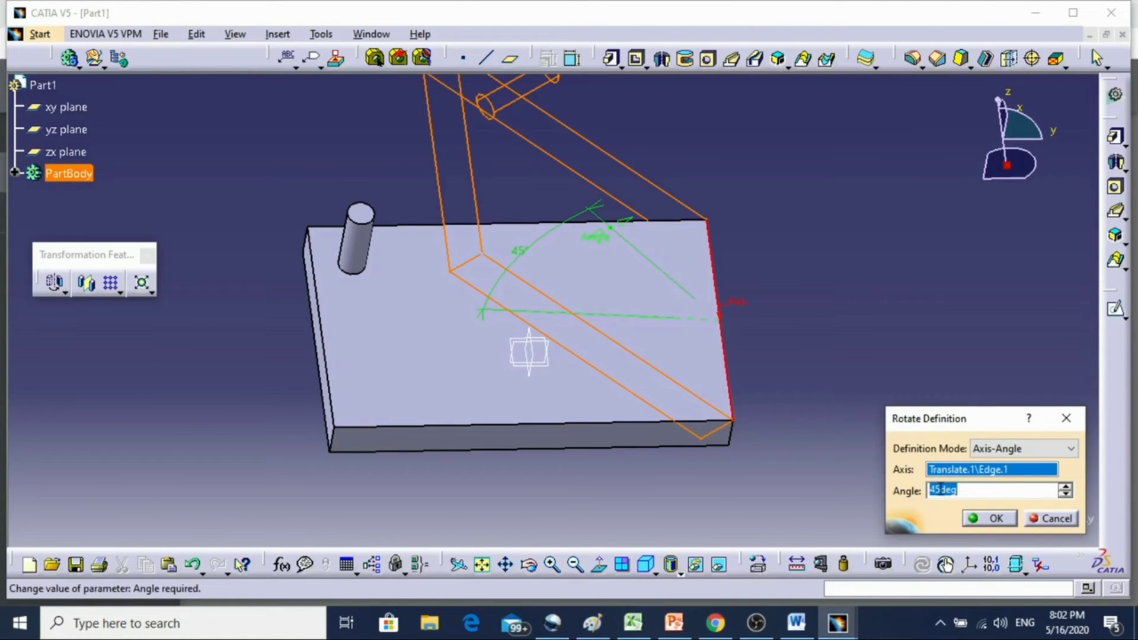
click(941, 490)
key(BackSpace)
key(BackSpace)
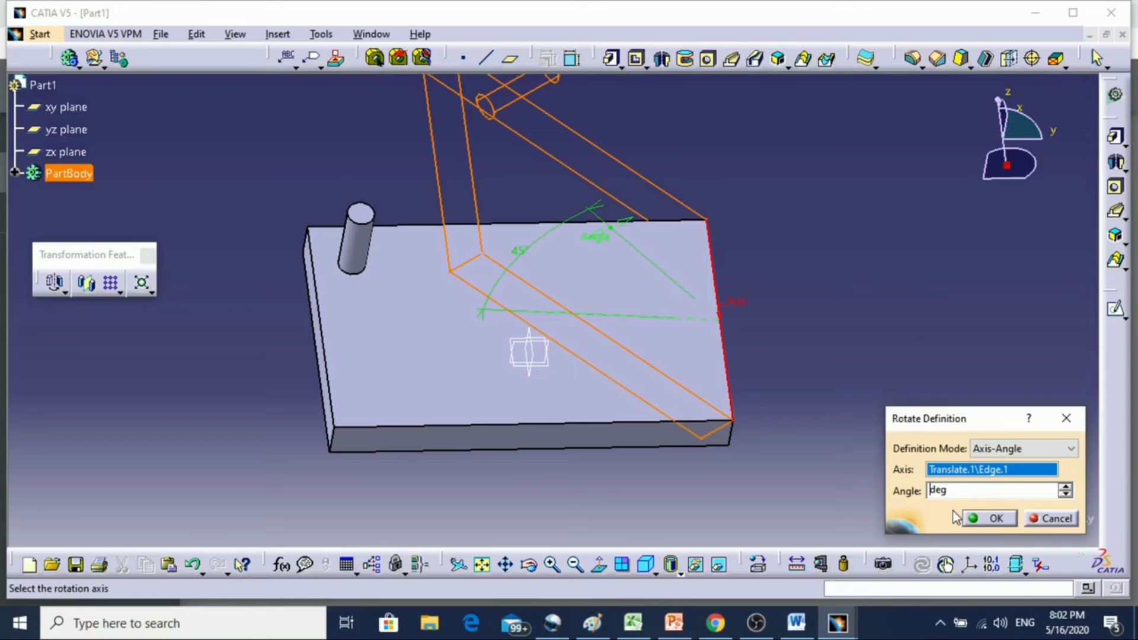
text(0)
key(Return)
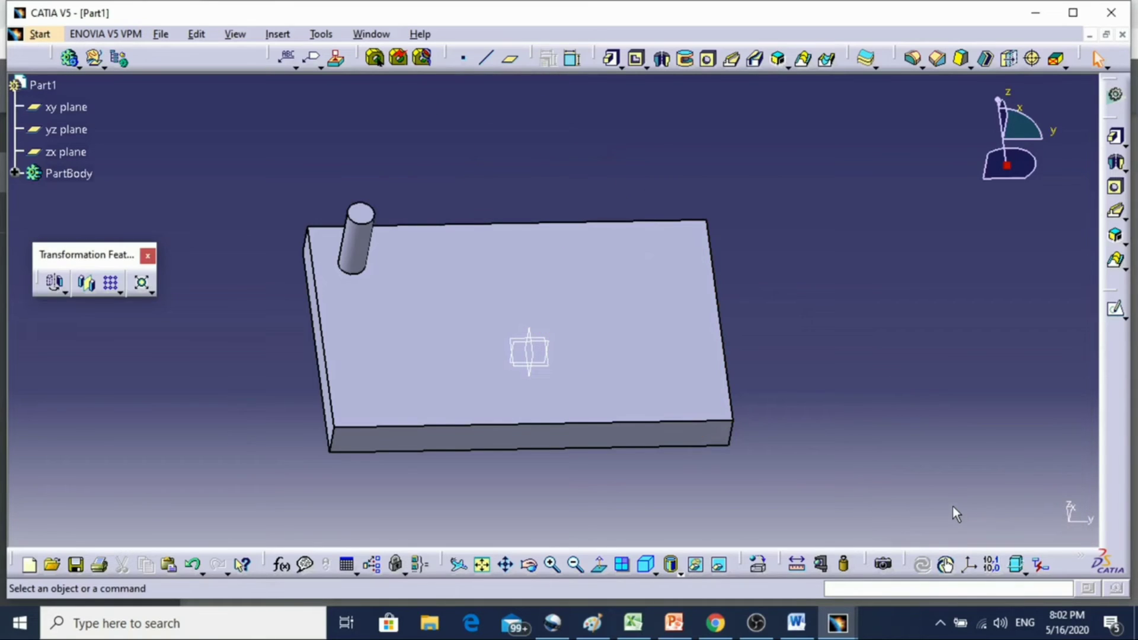
- Apply a Symmetry to the body about the zx plane, keeping the transformation specifications
click(65, 289)
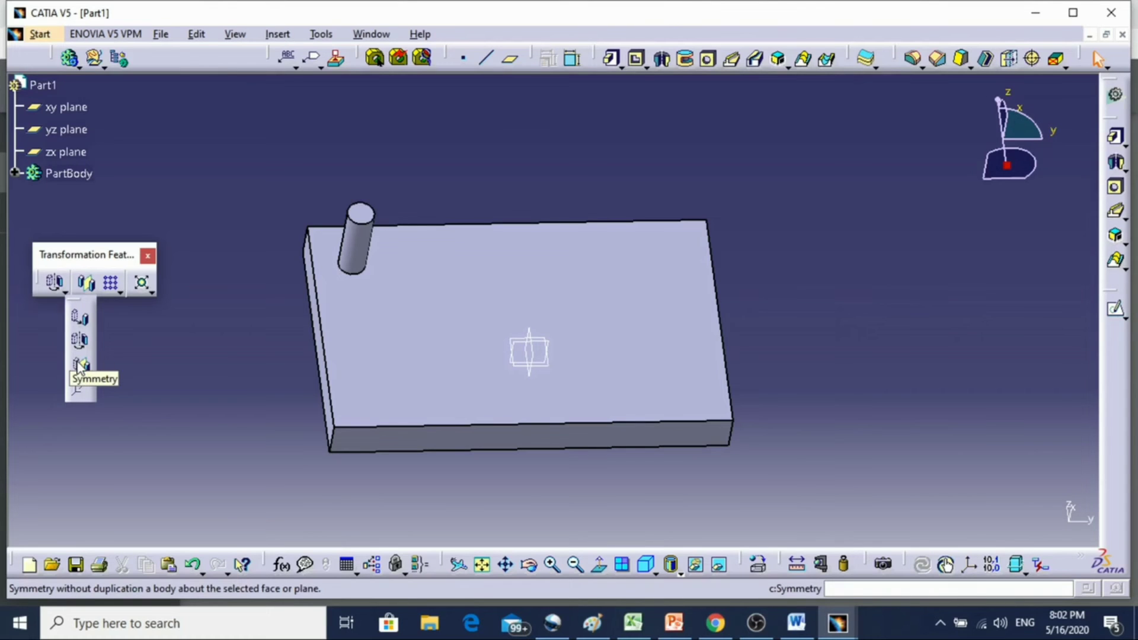
click(80, 365)
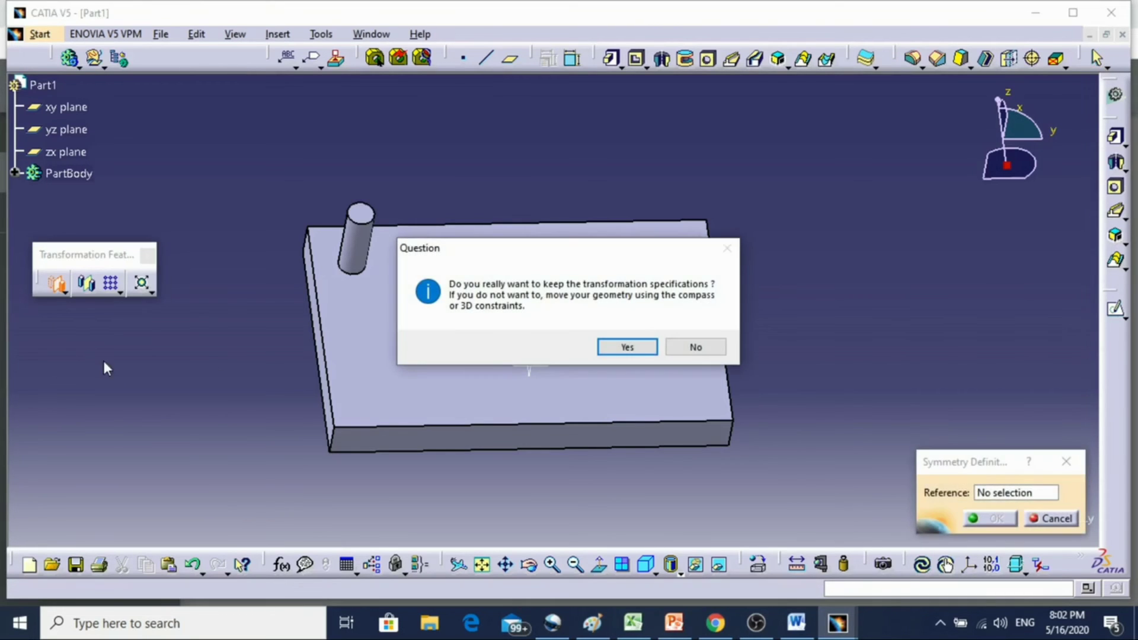
click(647, 348)
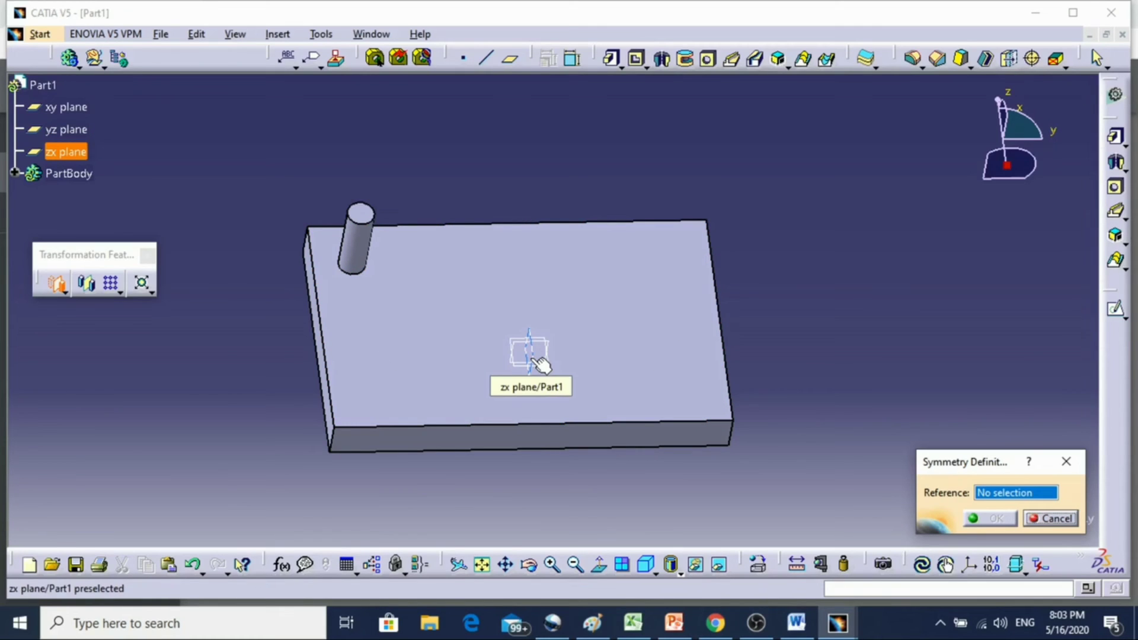
click(536, 360)
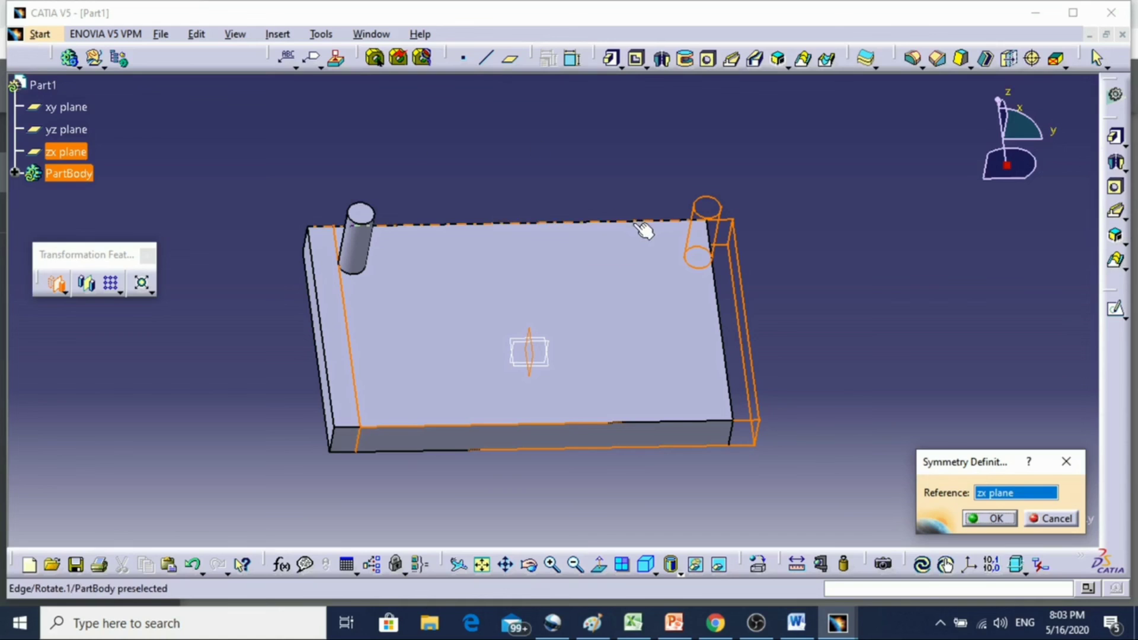
click(994, 519)
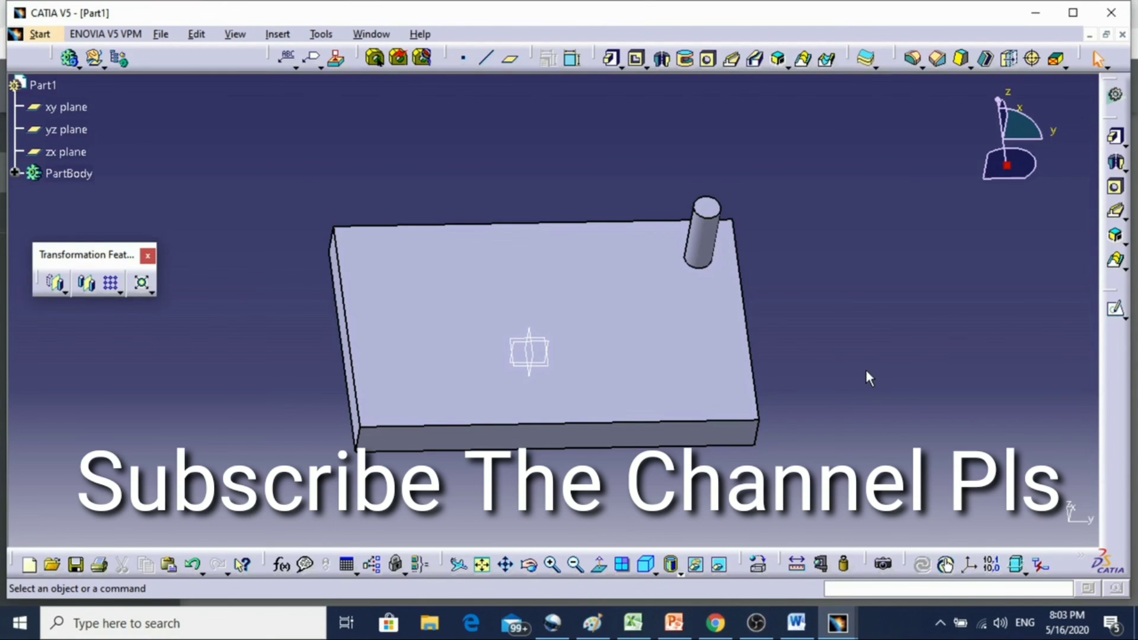
- Open the definition of the body's symmetry for editing
double_click(453, 304)
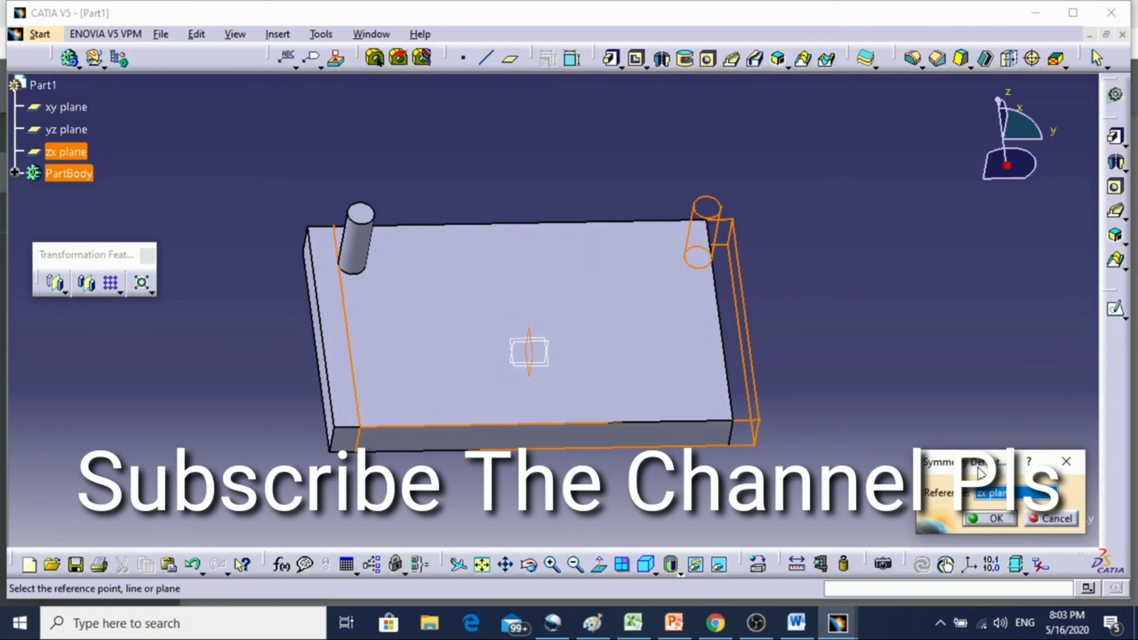